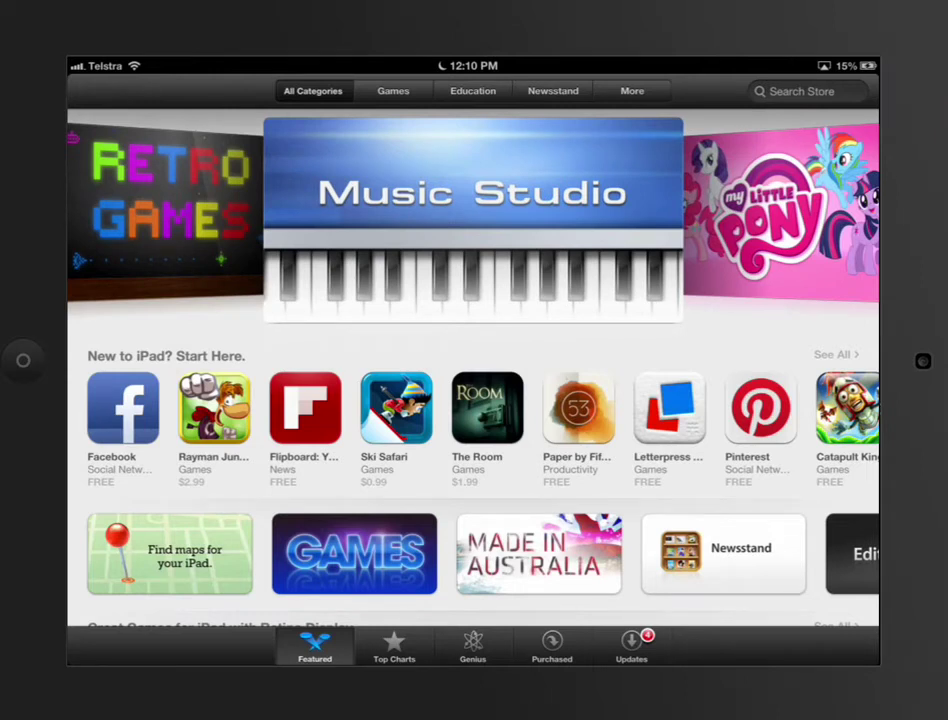
Search the App Store for 'fractions', correcting the typo, to list 238 iPad app results
scroll(473, 400, "down", 5)
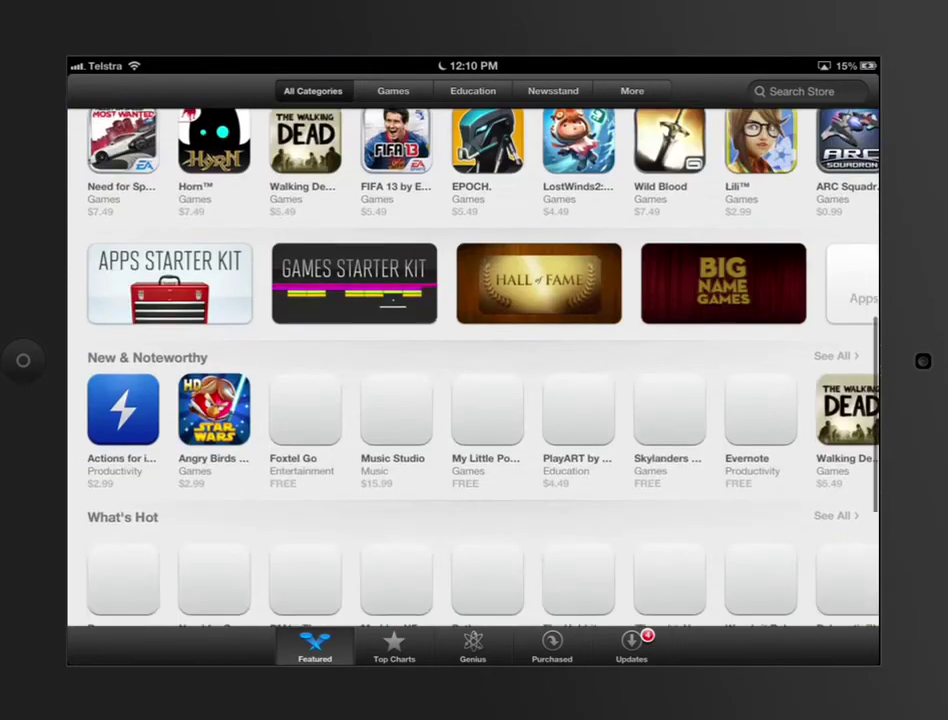
scroll(473, 400, "down", 4)
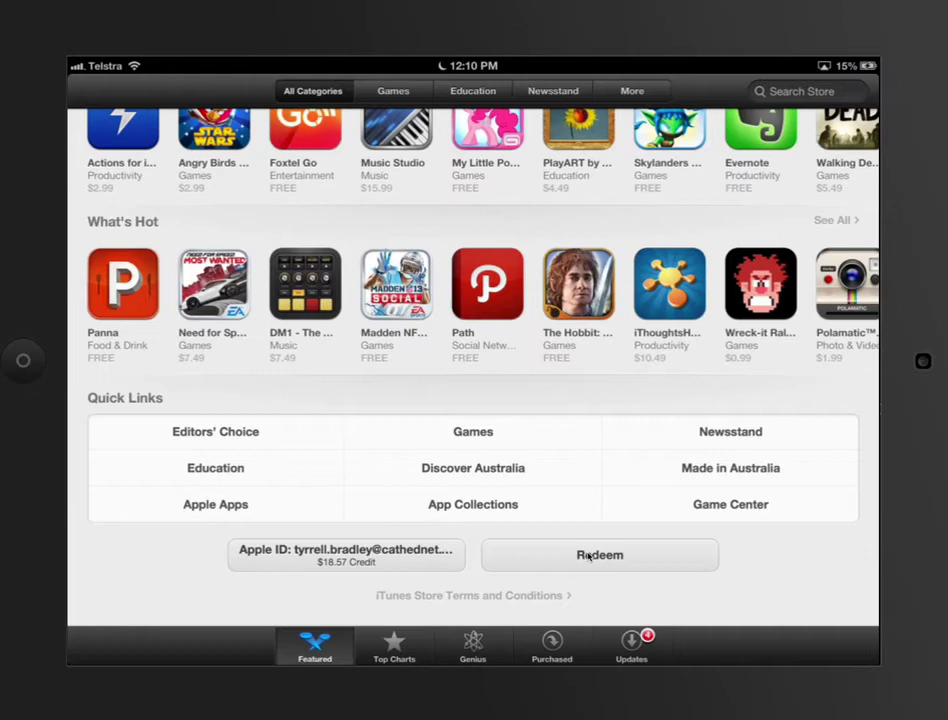
scroll(588, 556, "up", 10)
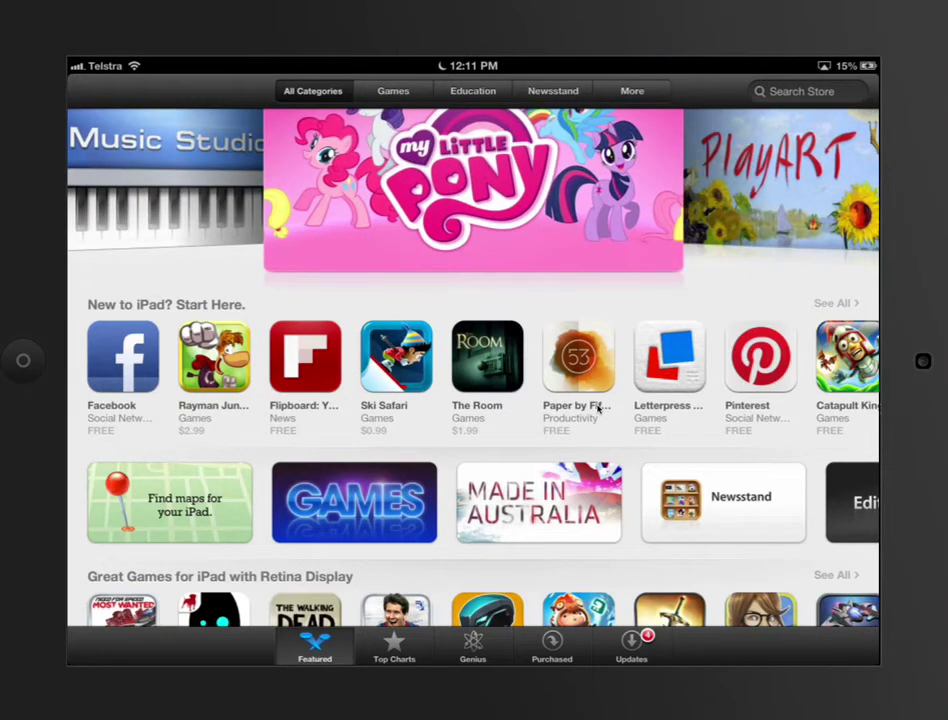
scroll(598, 408, "down", 5)
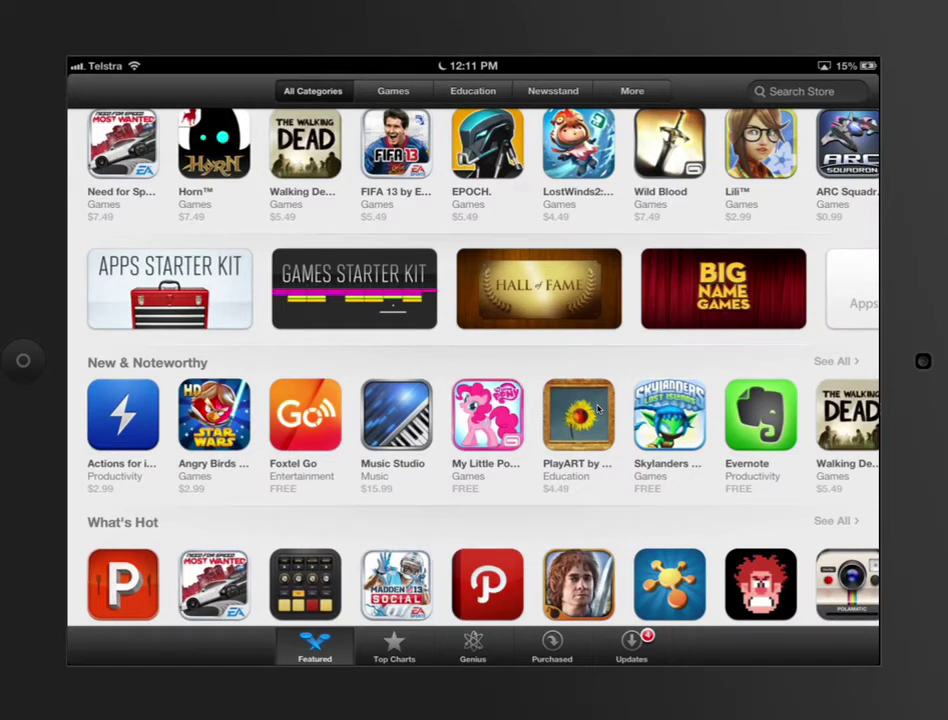
scroll(598, 408, "down", 3)
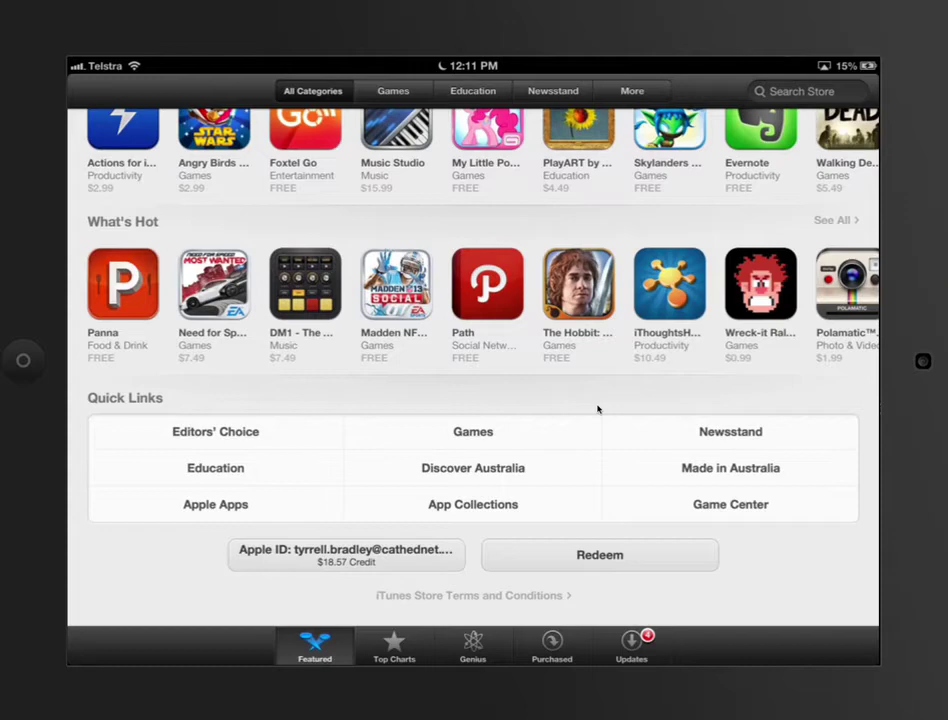
scroll(598, 408, "up", 6)
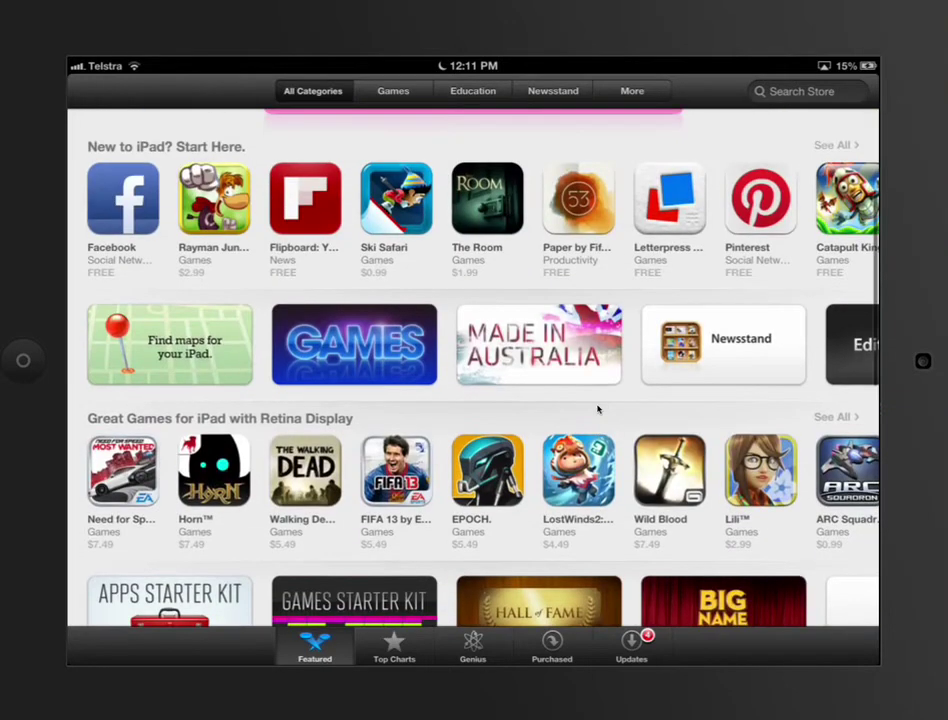
scroll(598, 408, "up", 3)
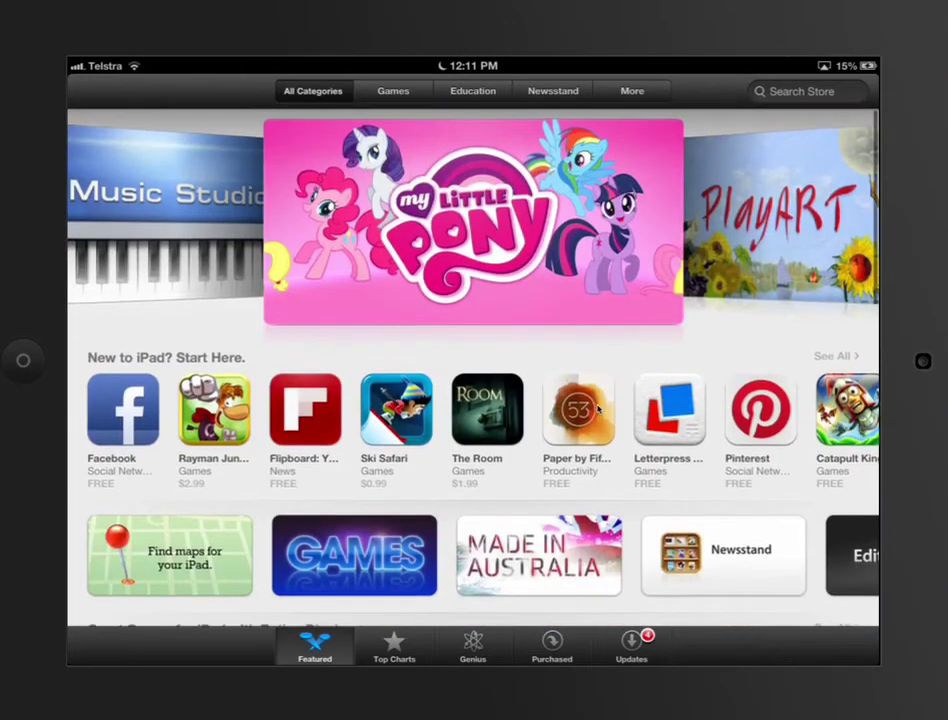
left_click(800, 91)
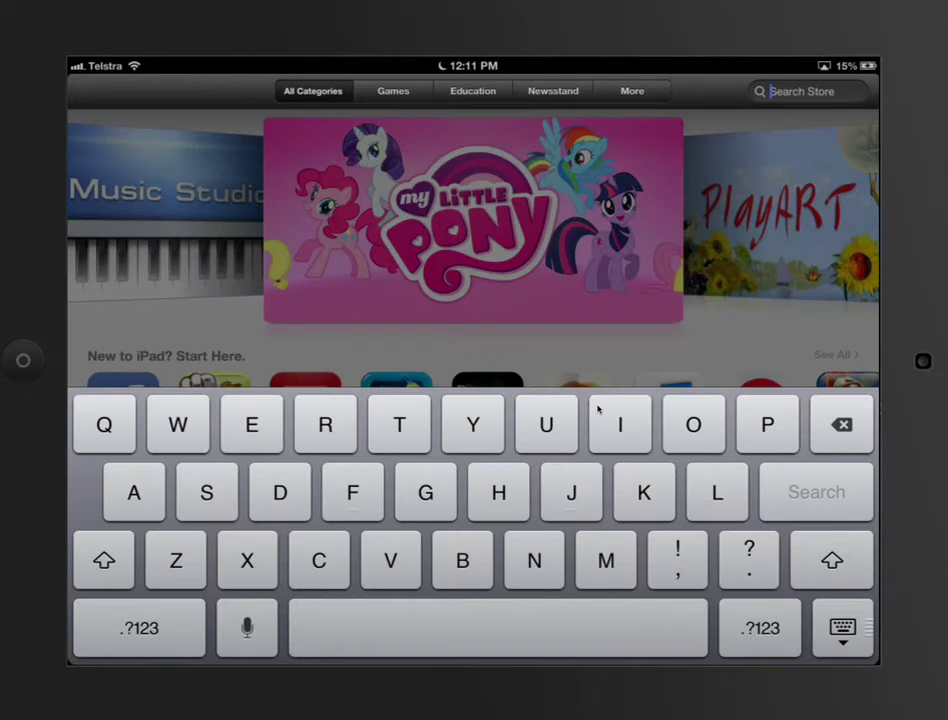
type("frqctions")
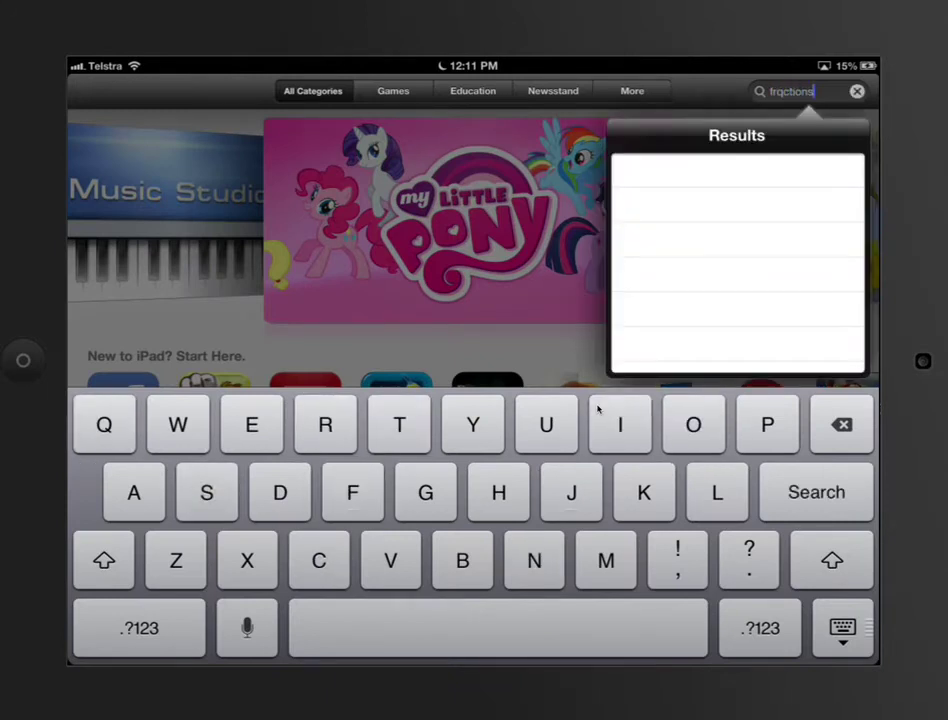
key("BackSpace")
key("BackSpace")
key("BackSpace")
key("BackSpace")
key("BackSpace")
key("BackSpace")
key("BackSpace")
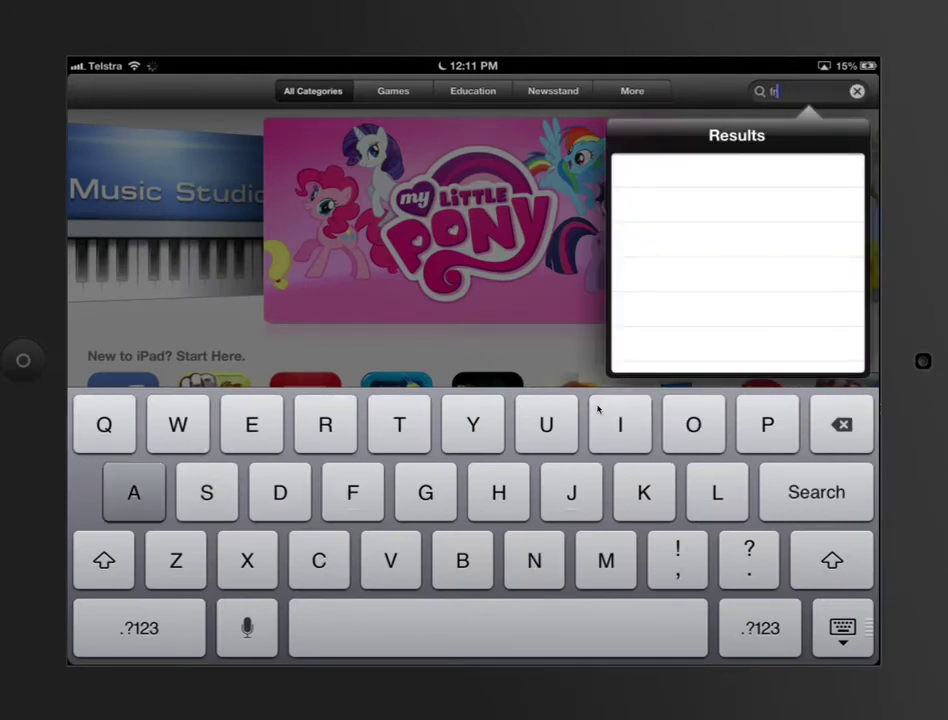
type("actions")
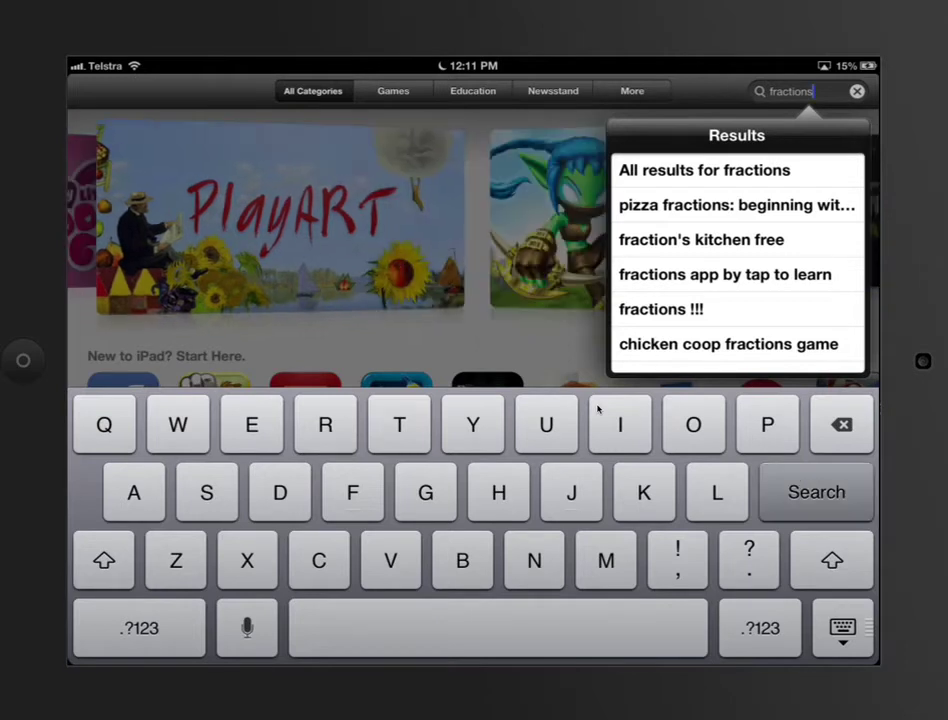
key("Return")
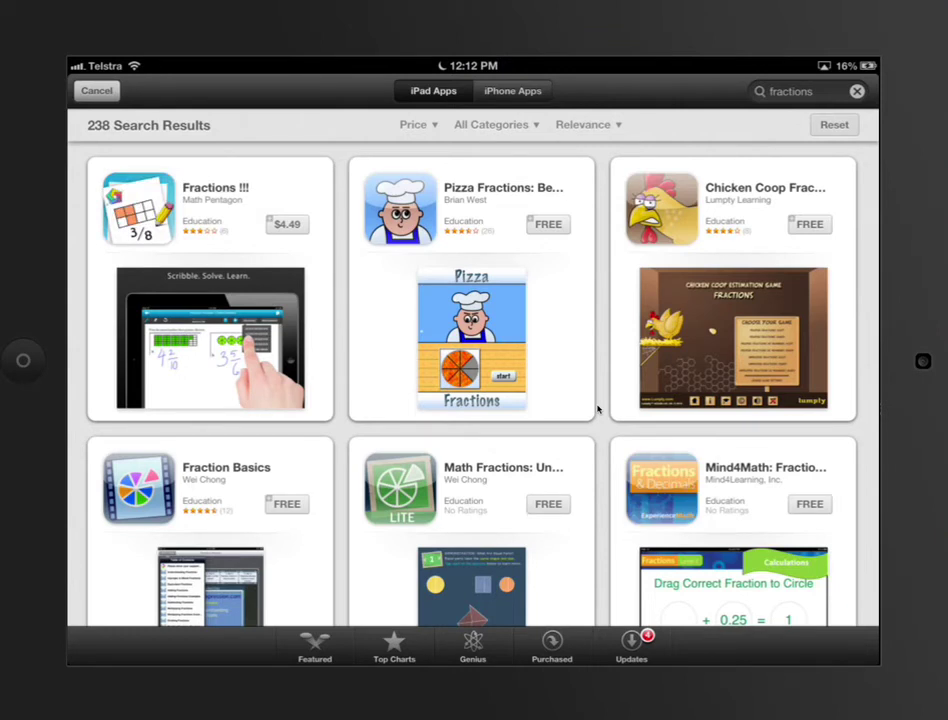
scroll(598, 408, "down", 3)
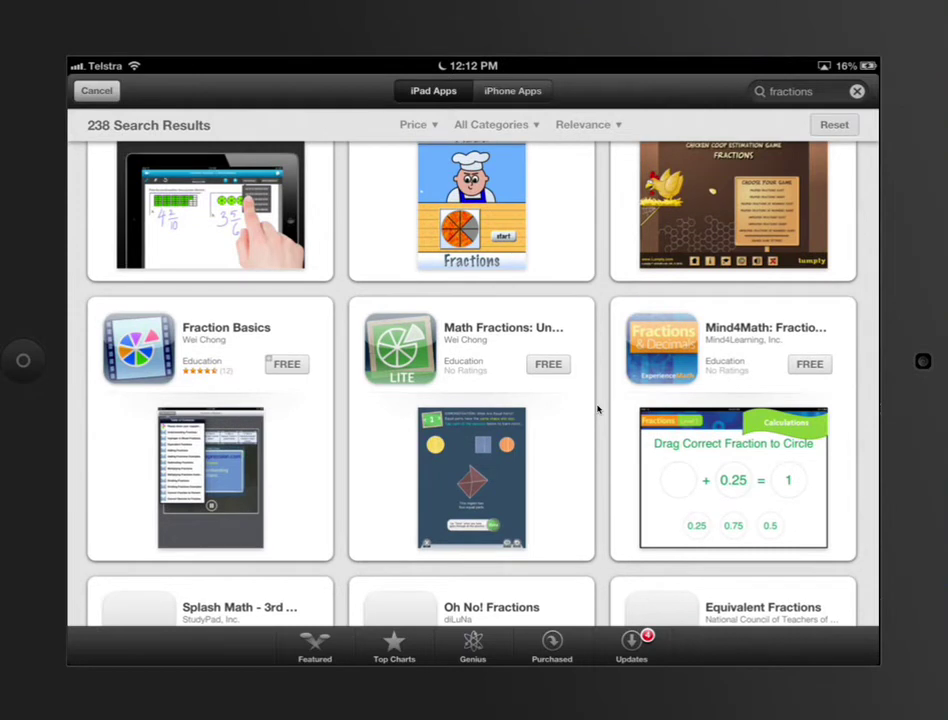
scroll(598, 408, "down", 4)
scroll(598, 408, "up", 5)
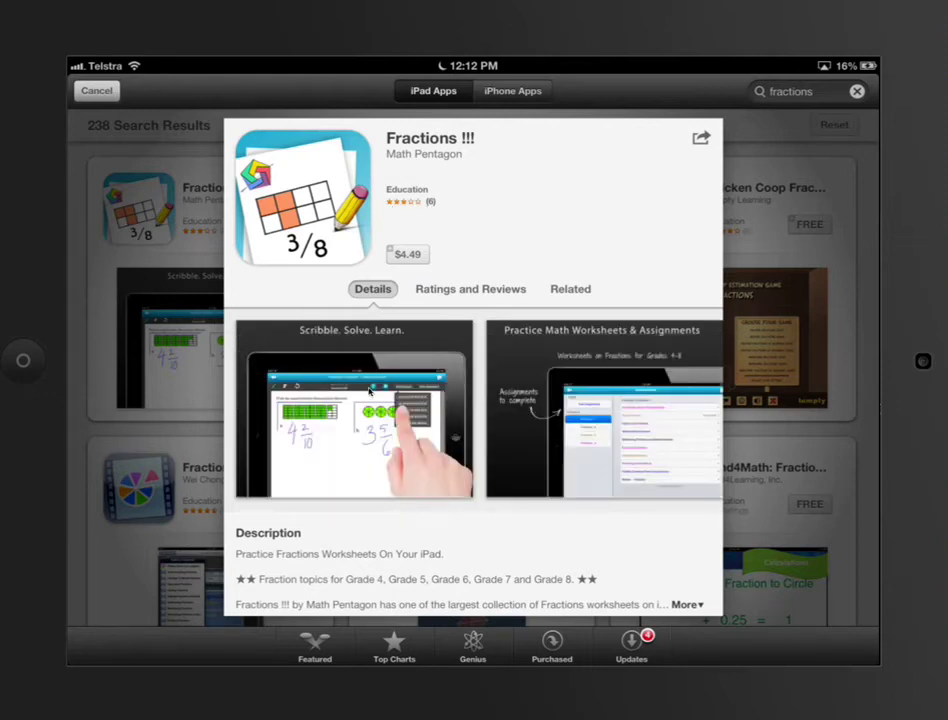
scroll(479, 409, "right", 5)
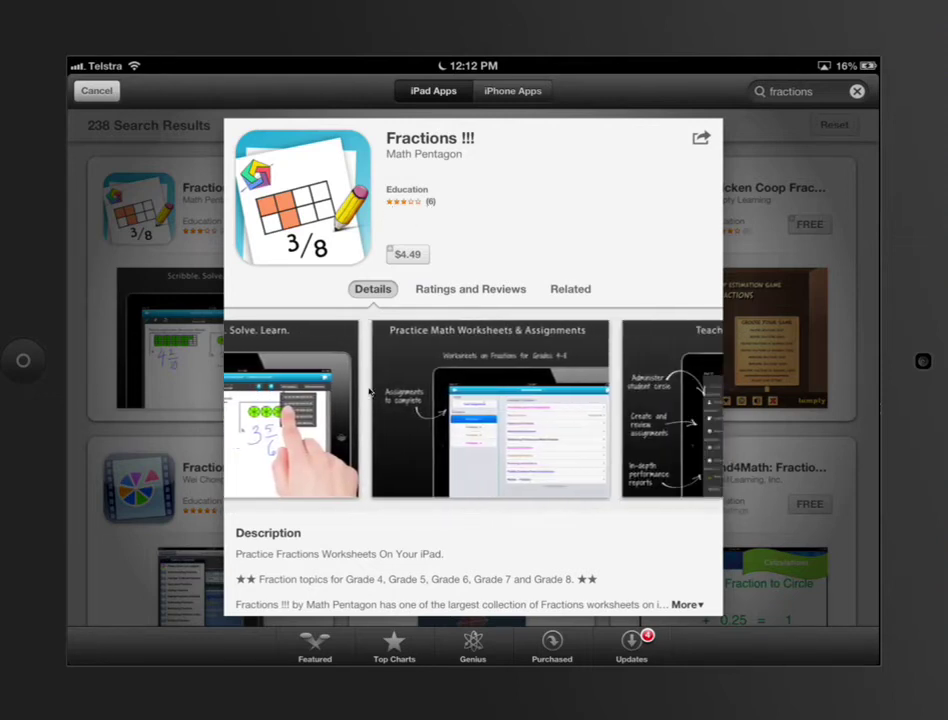
scroll(369, 392, "right", 5)
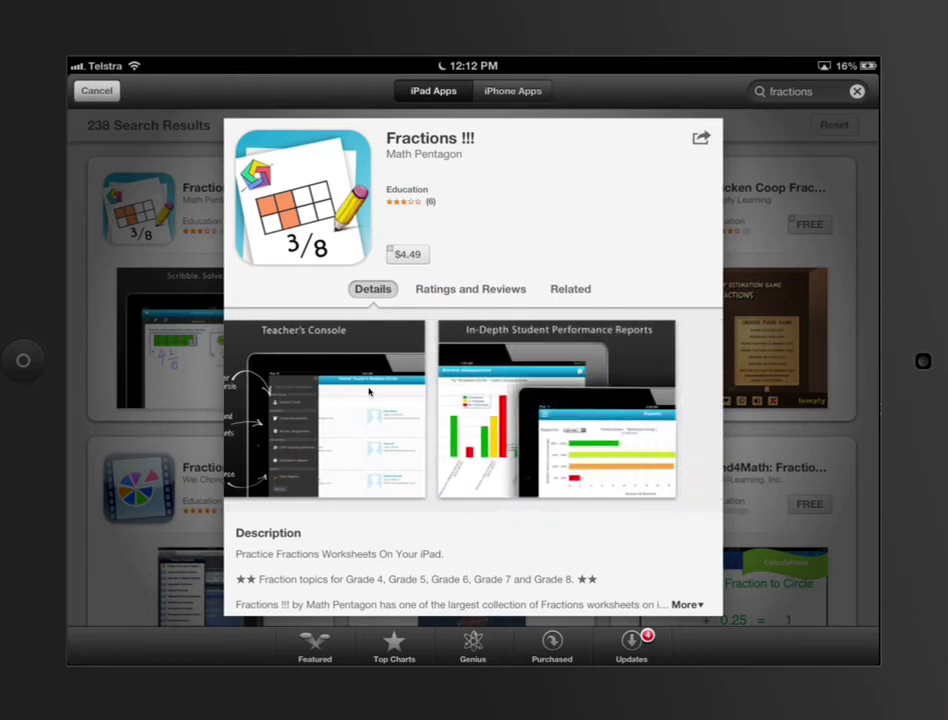
scroll(369, 392, "down", 10)
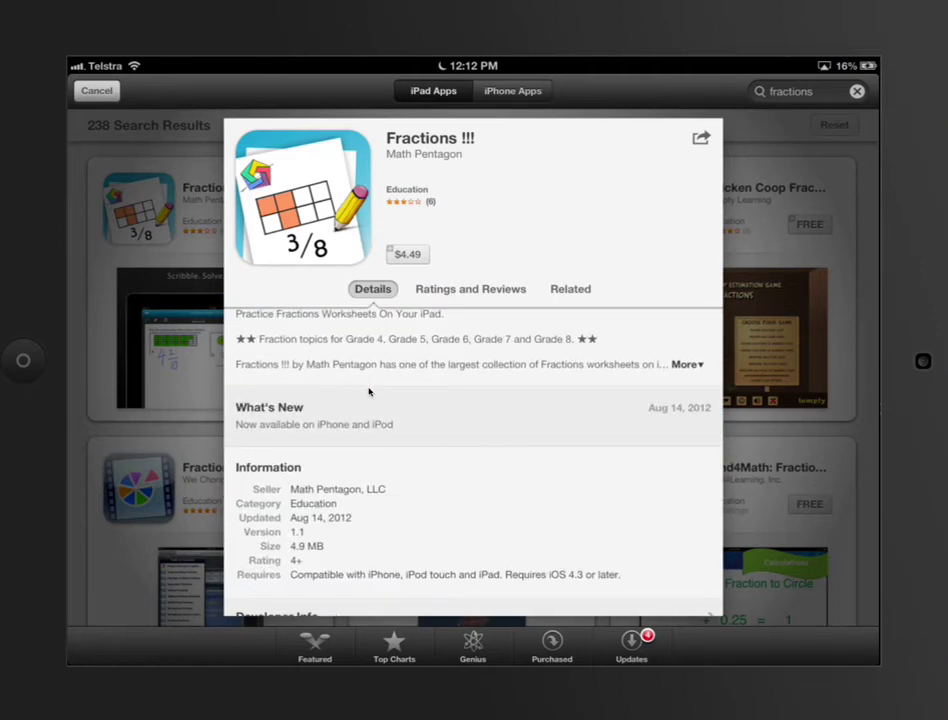
scroll(369, 392, "up", 10)
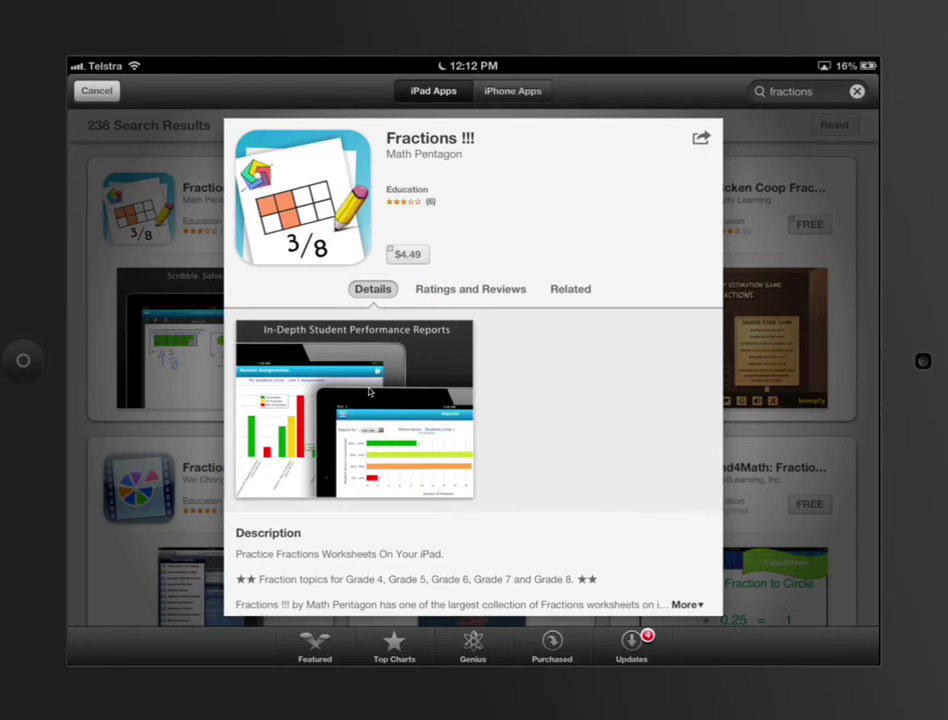
scroll(369, 392, "down", 3)
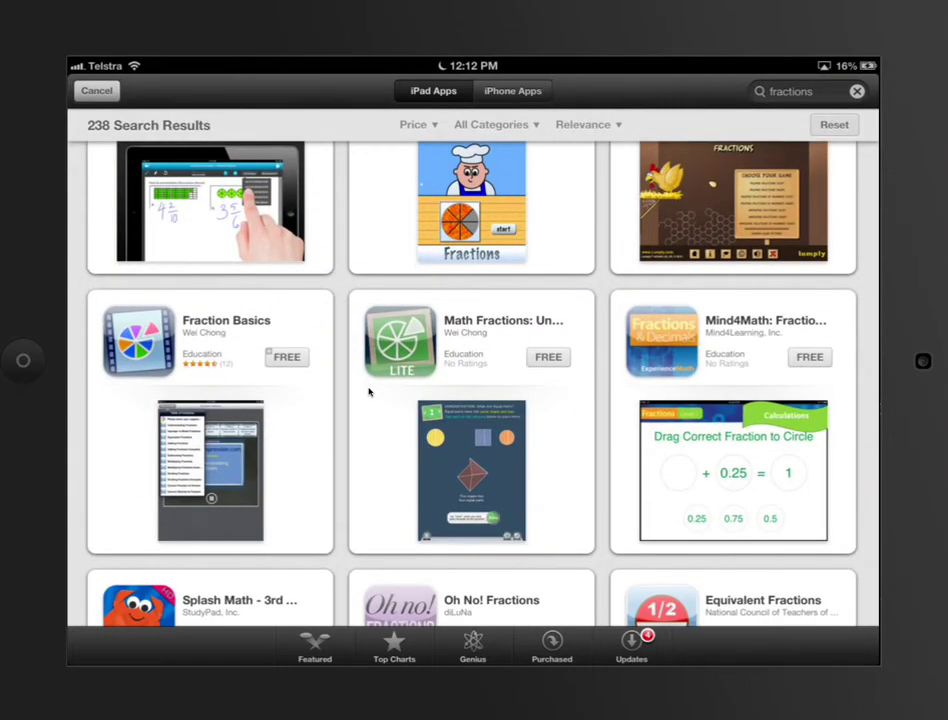
Start installing the free Fraction Basics app, then cancel the Apple ID password prompt
left_click(139, 340)
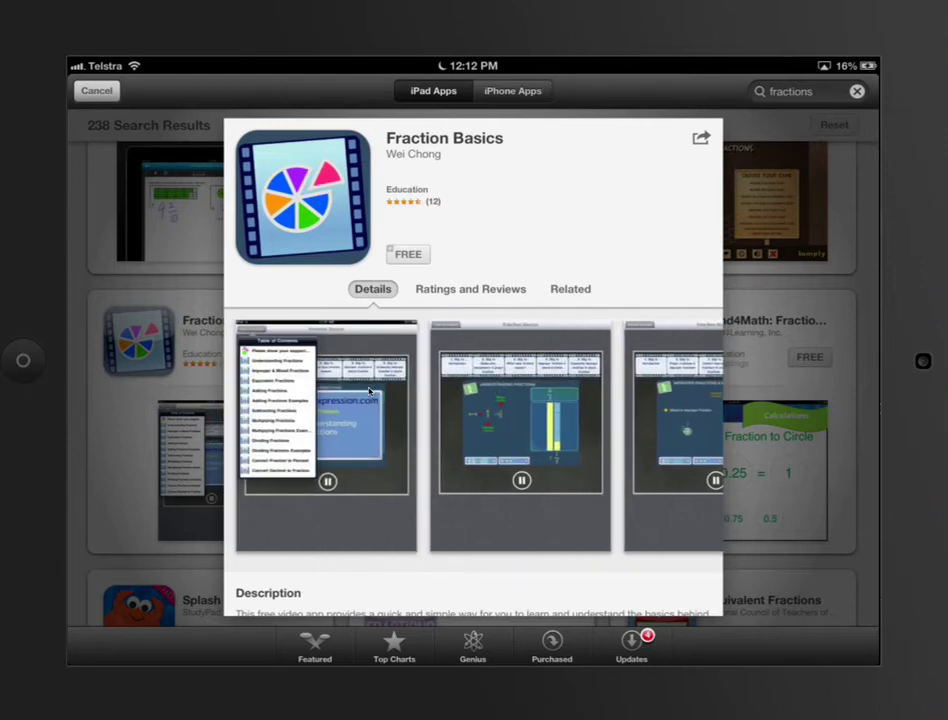
left_click(408, 254)
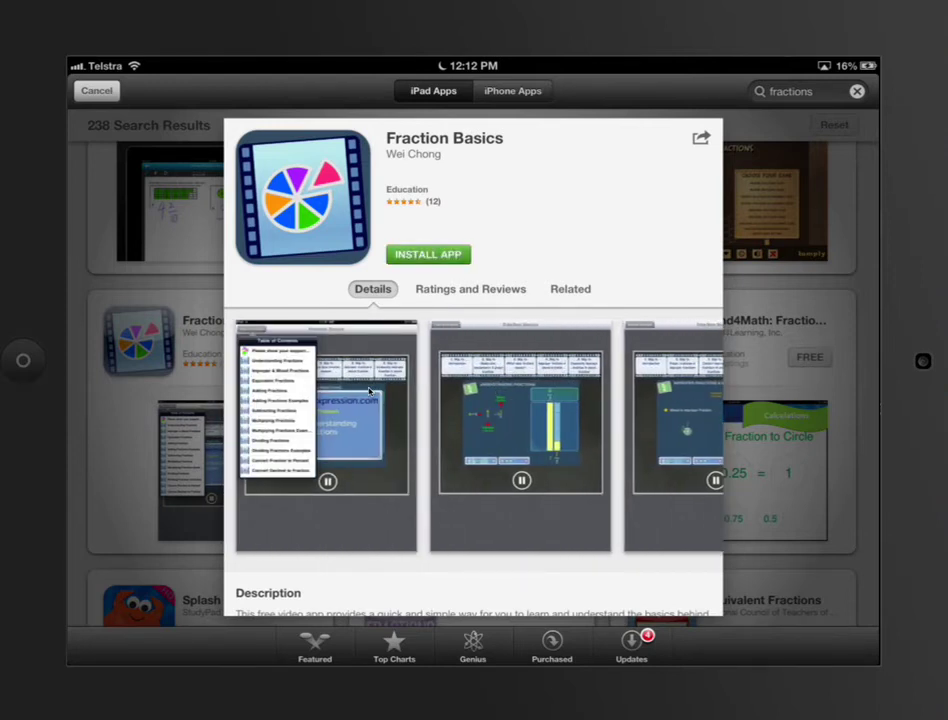
left_click(425, 254)
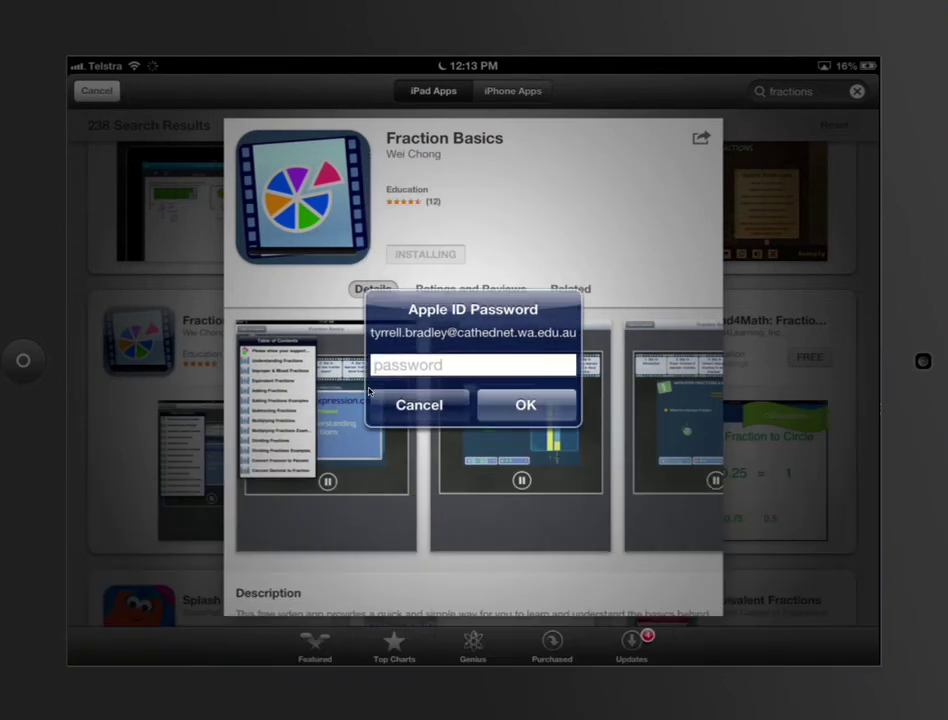
left_click(369, 392)
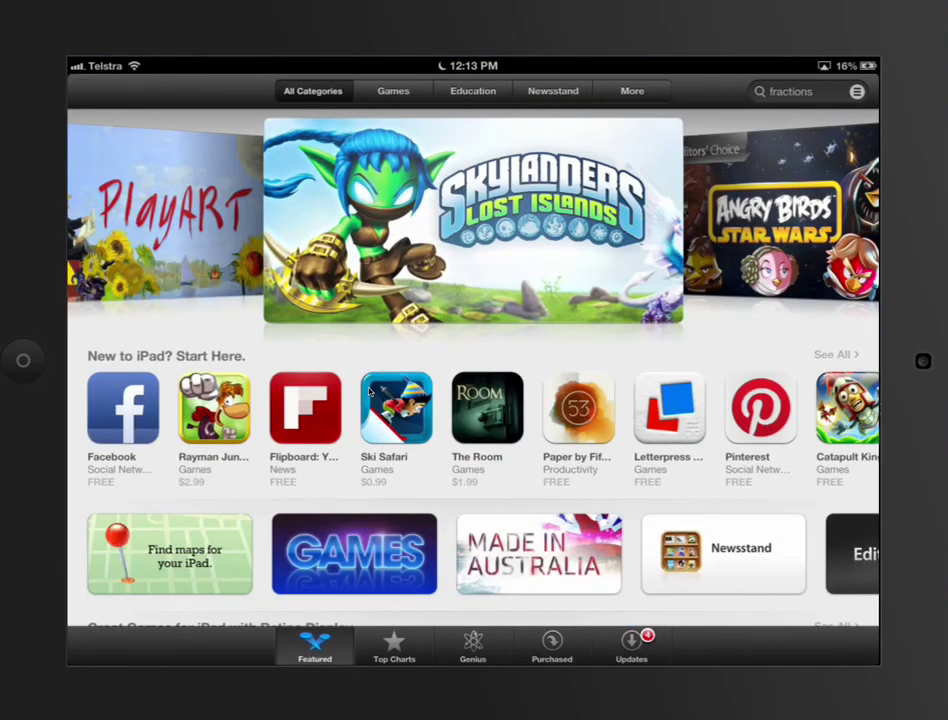
Scroll down the Purchases list to apps like Vodio Video Magazine and World Atlas HD
scroll(369, 392, "down", 3)
scroll(369, 392, "down", 2)
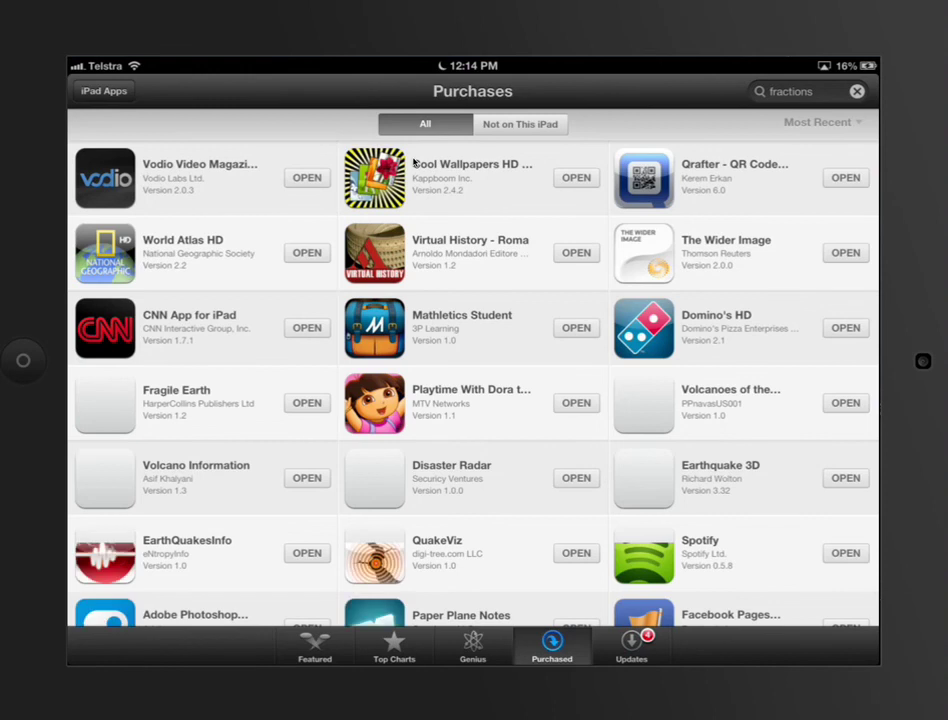
scroll(413, 162, "down", 4)
scroll(413, 162, "up", 4)
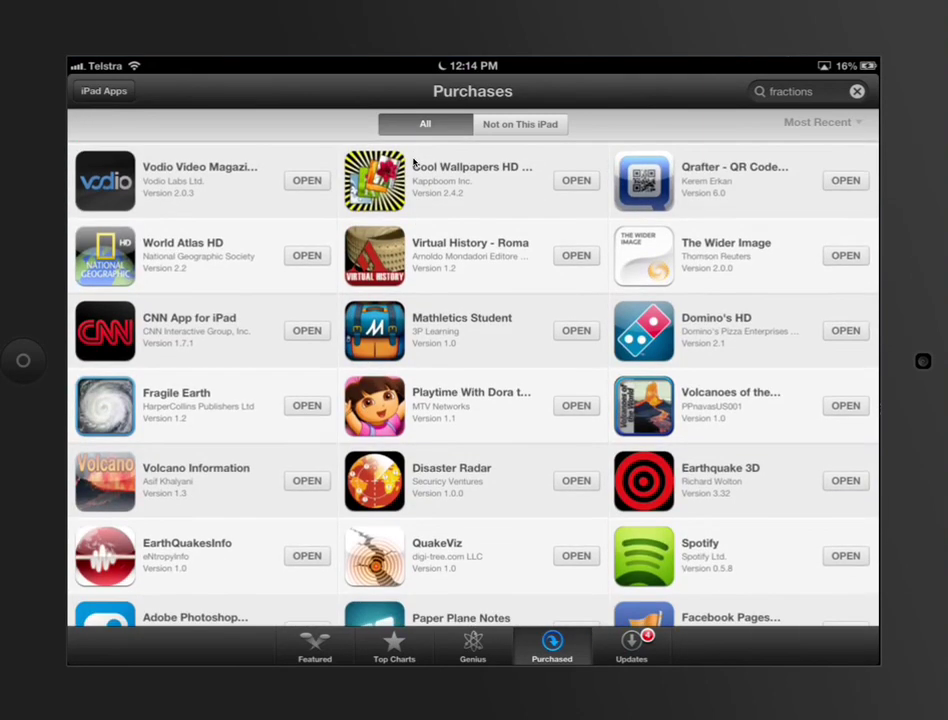
scroll(413, 162, "down", 12)
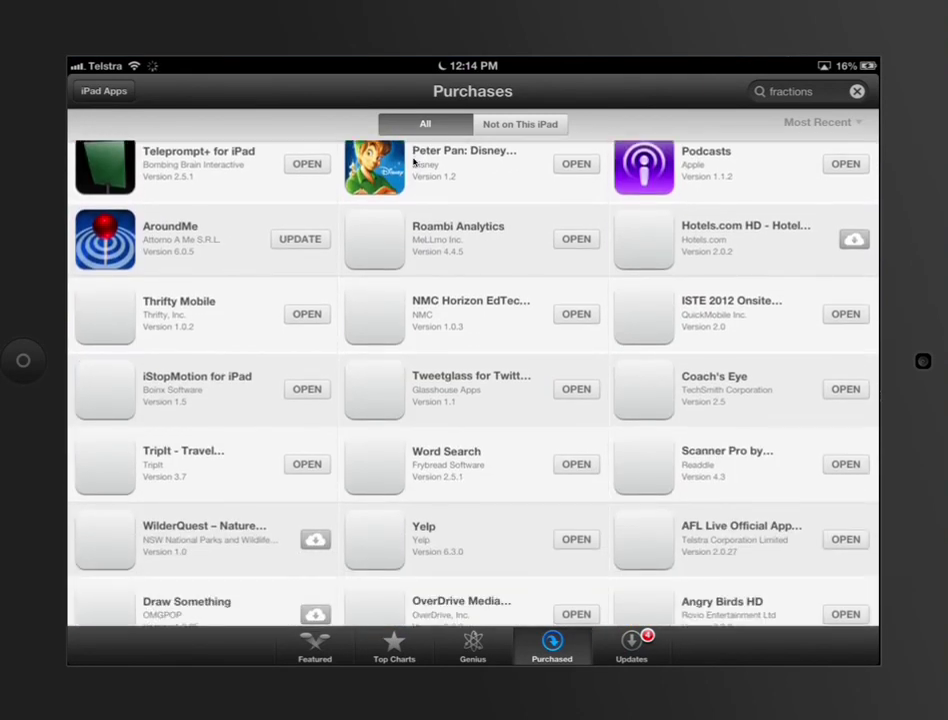
scroll(413, 162, "down", 15)
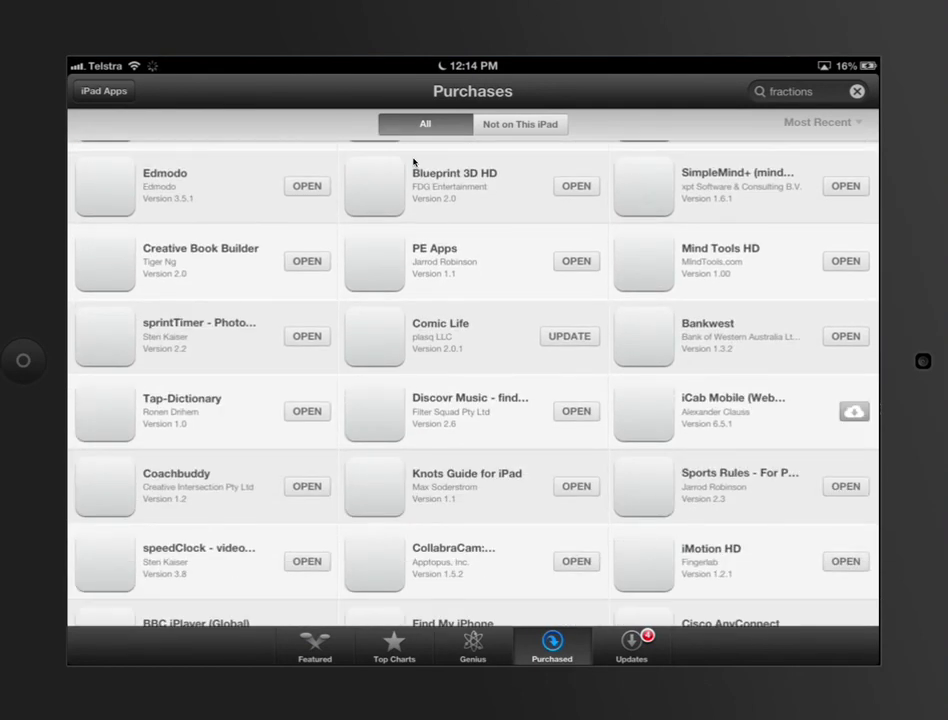
scroll(413, 162, "down", 15)
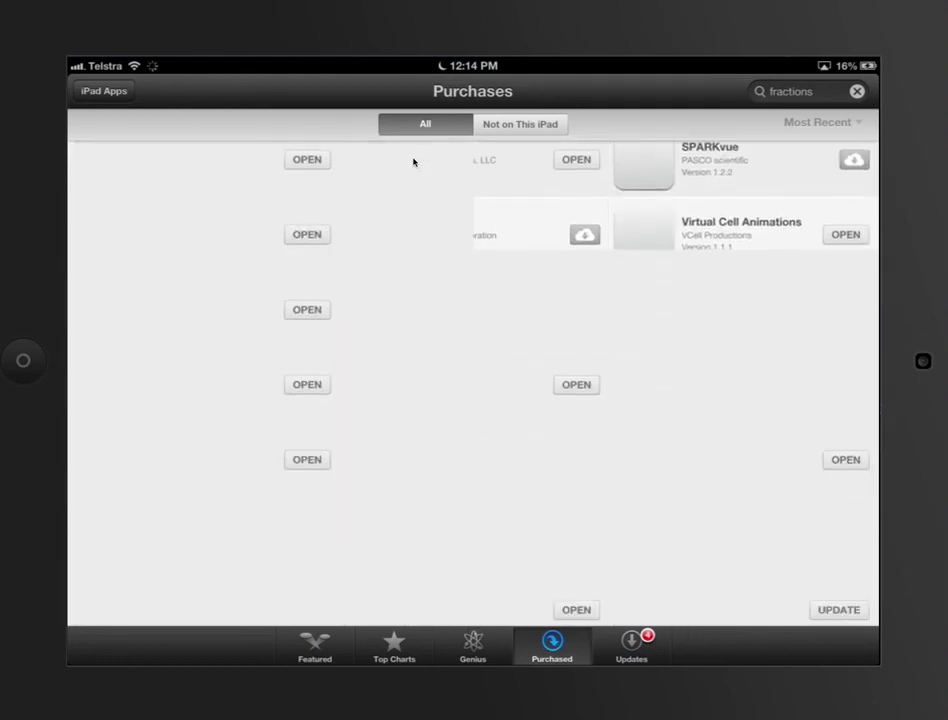